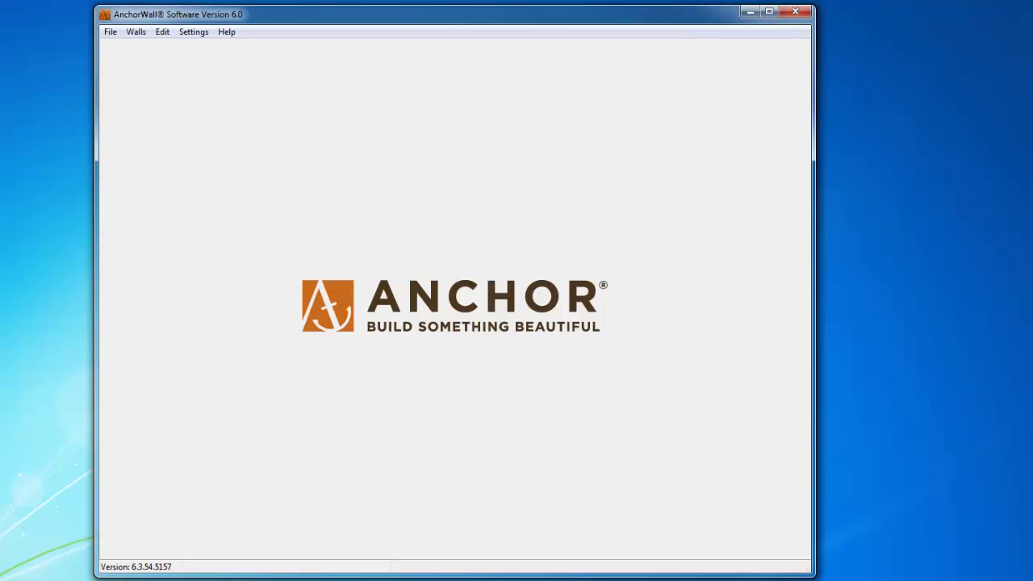
- Start a new blank project and enter 'Example Client A' as the client
click(110, 31)
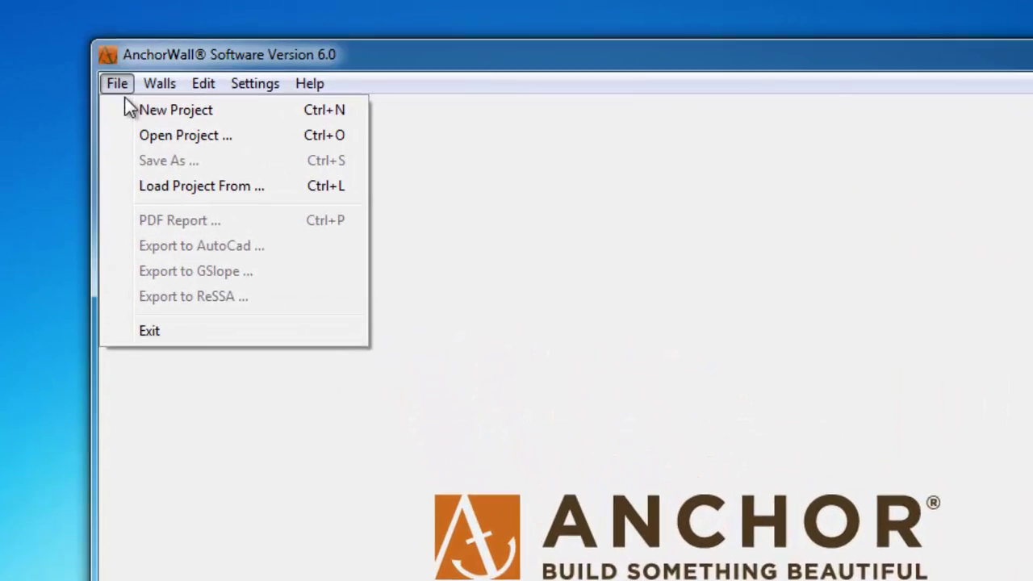
click(162, 110)
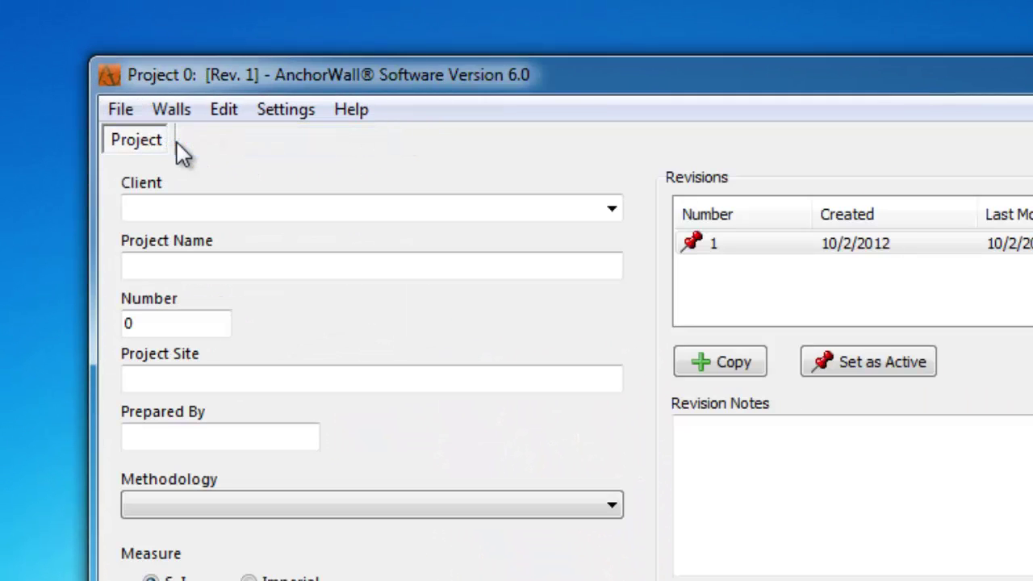
click(168, 207)
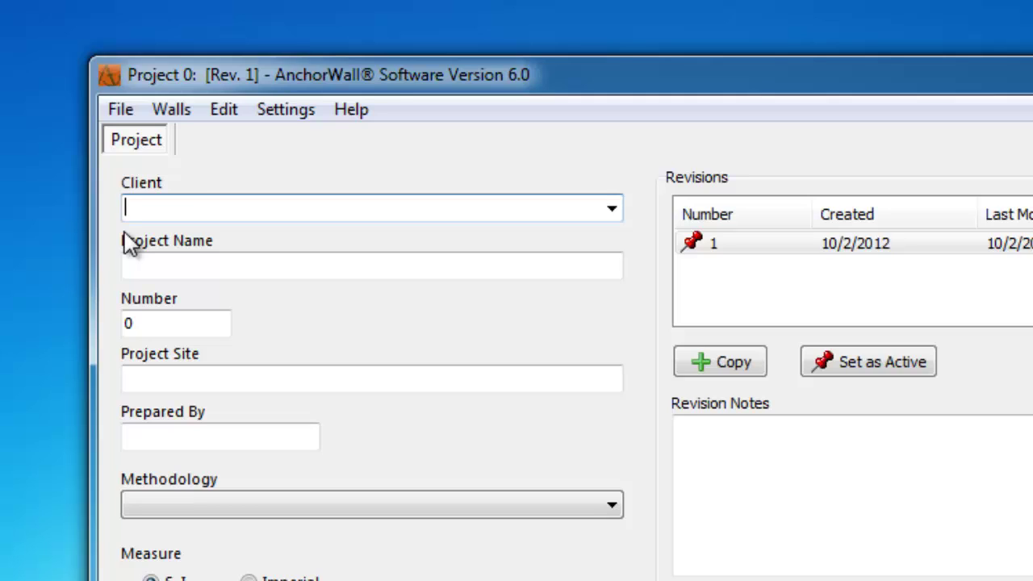
text(Example )
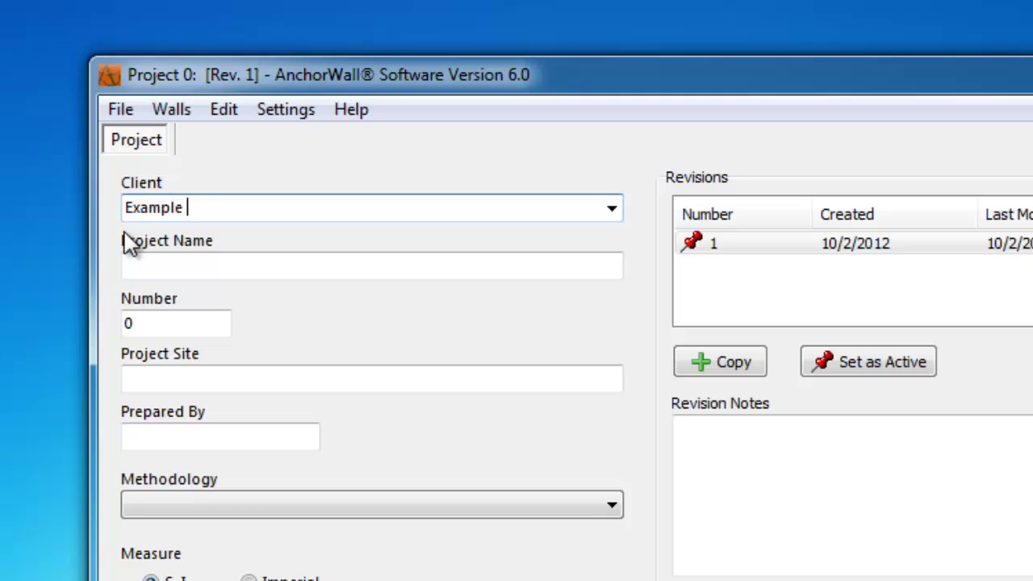
text(Client A)
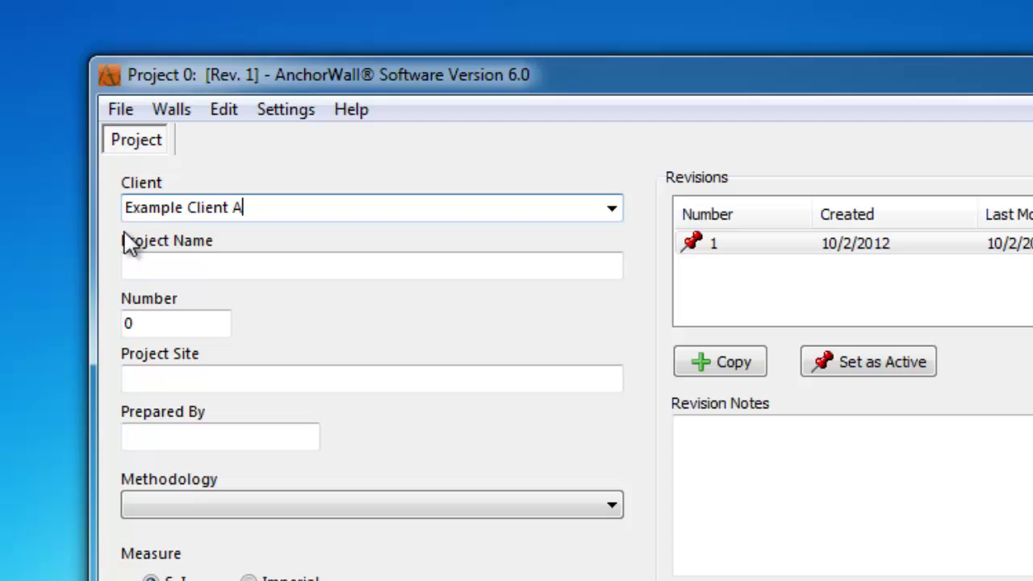
- Check the existing client list, keeping 'Example Client A' as the client
click(612, 208)
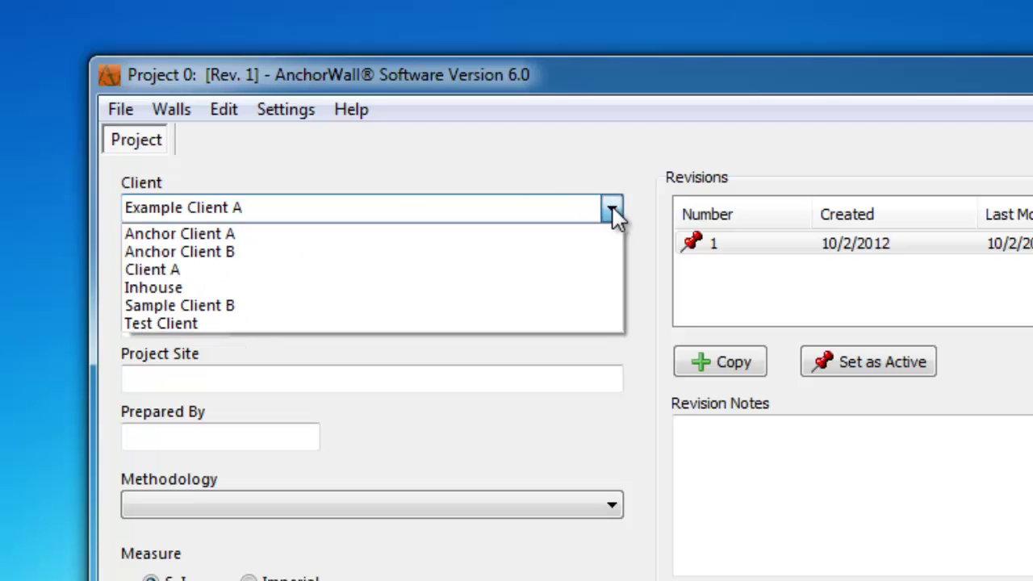
click(612, 209)
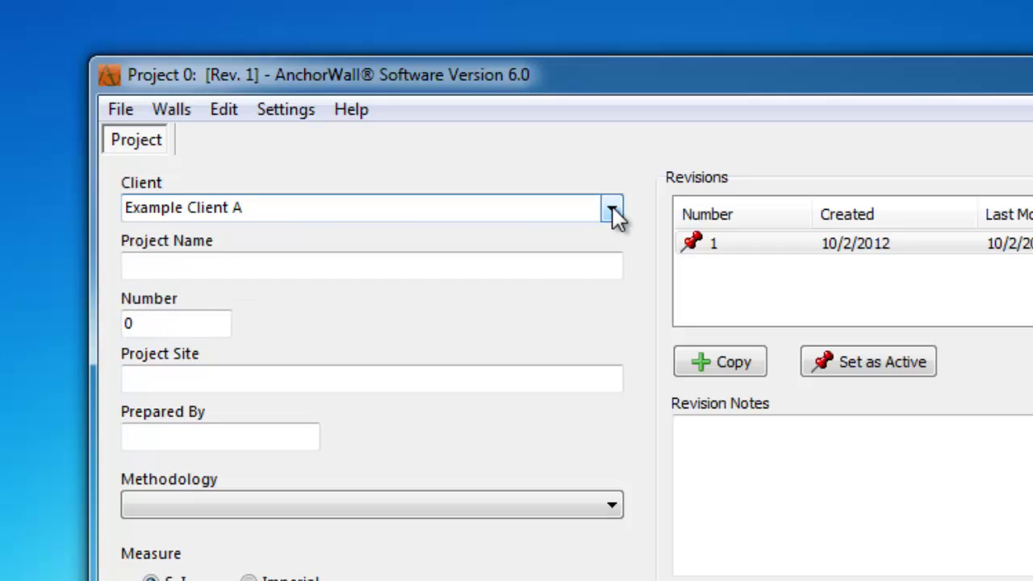
click(612, 208)
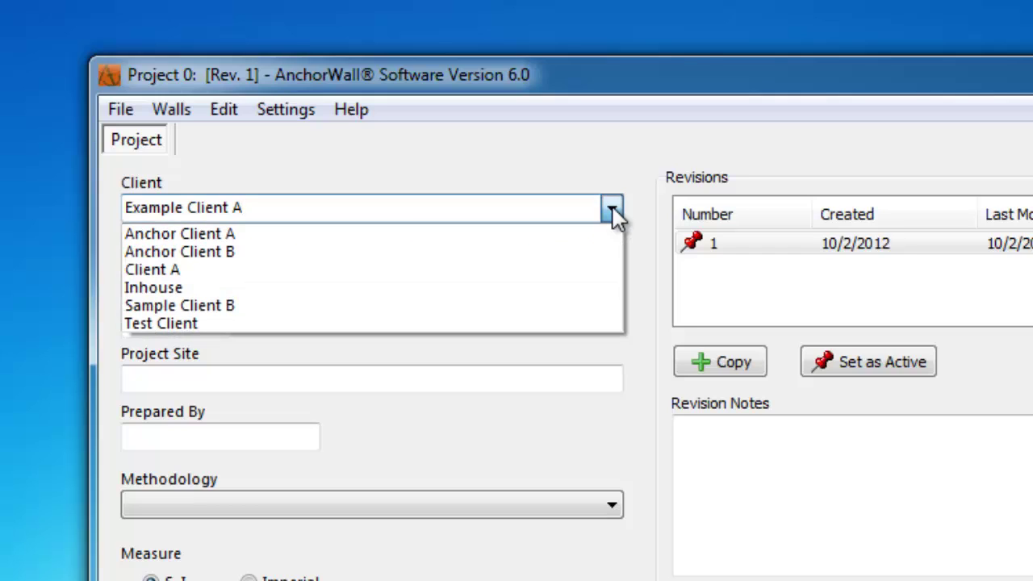
click(612, 210)
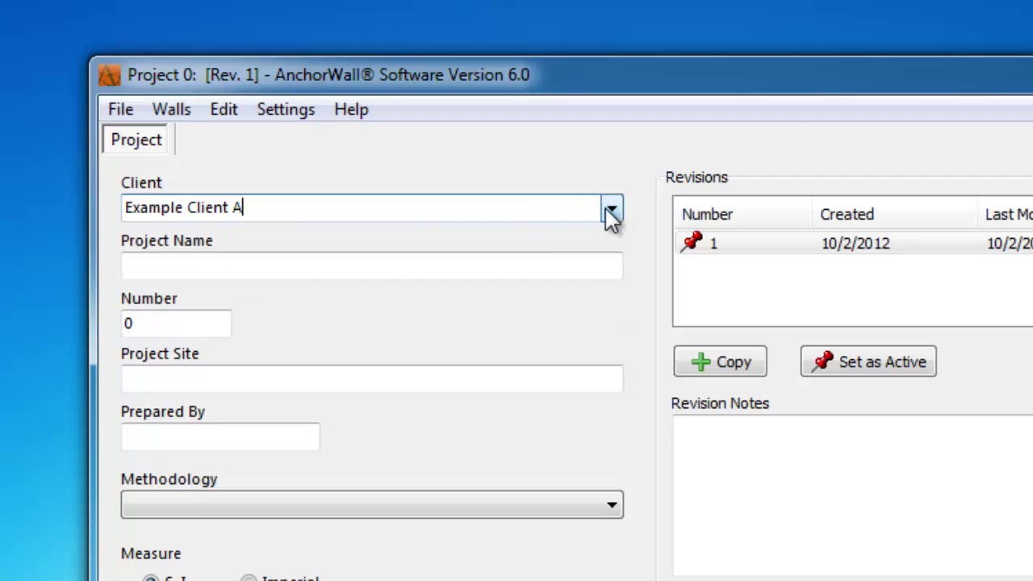
- Name the project 'Example Project'
click(157, 266)
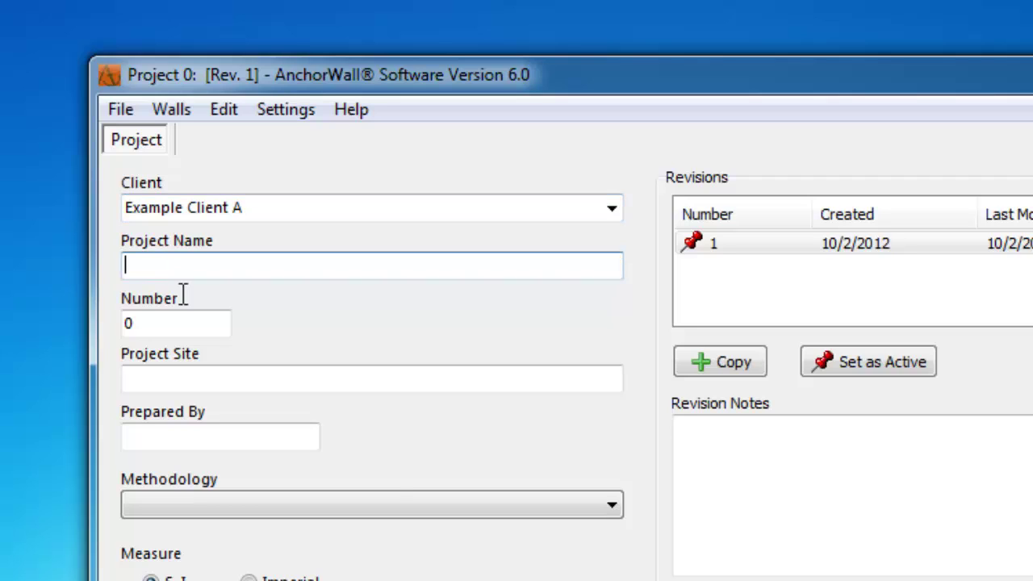
text(Ec)
key(BackSpace)
text(xample Project)
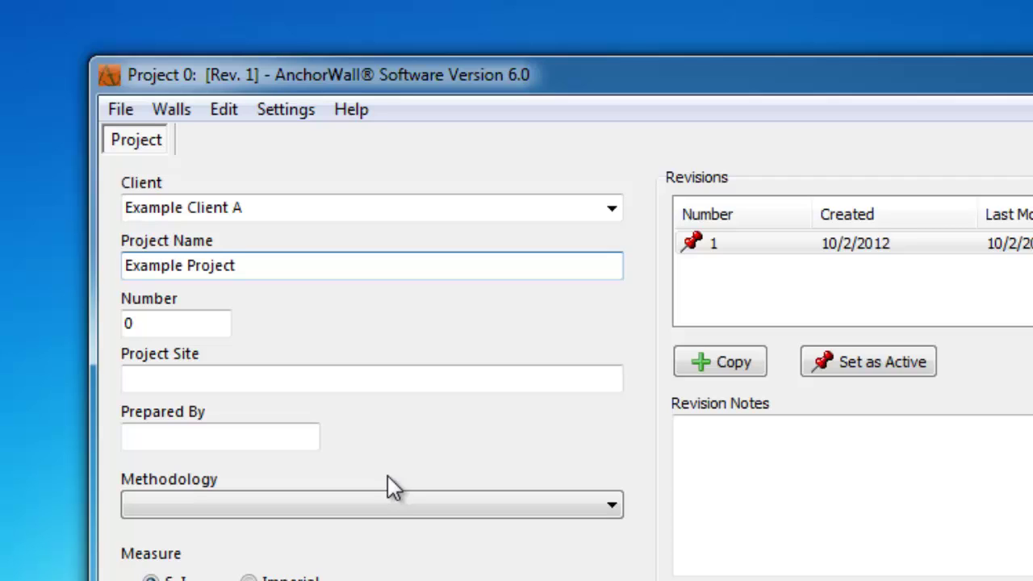
key(Tab)
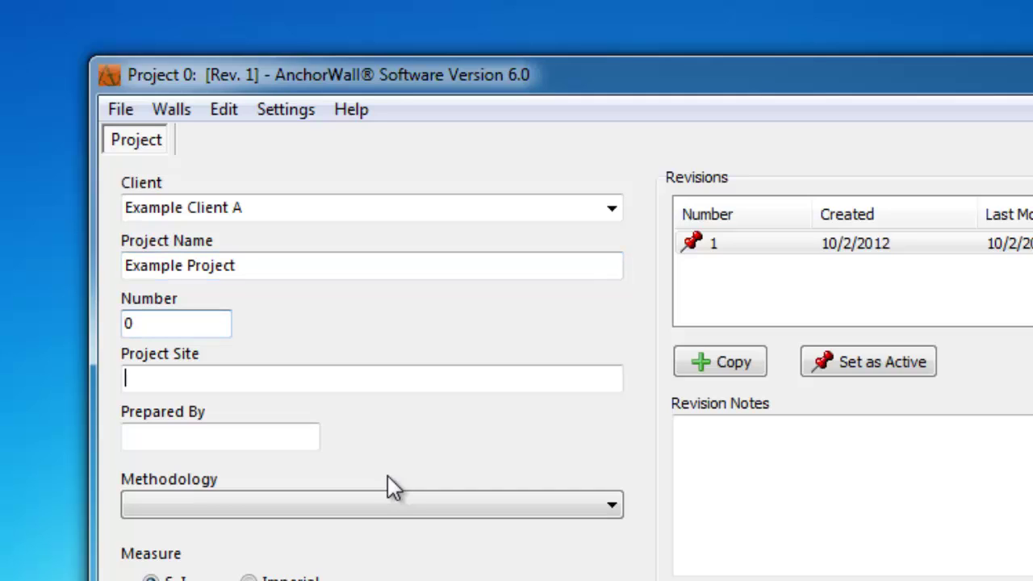
- Set the project site to 'Example Site' and Prepared By to 'Anchor Engineer'
key(Tab)
text(Example Site)
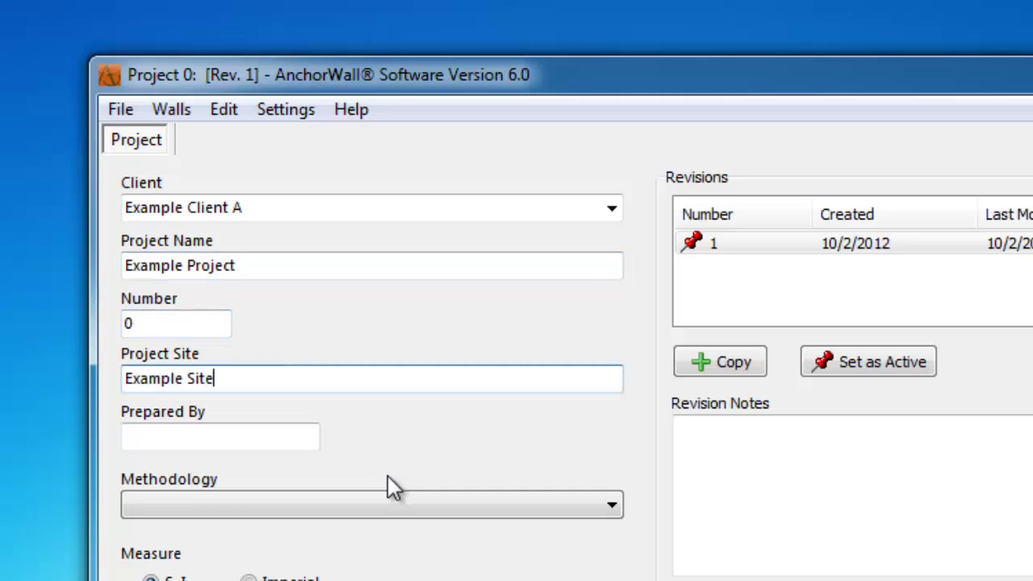
key(Tab)
text(Anchor Engineer)
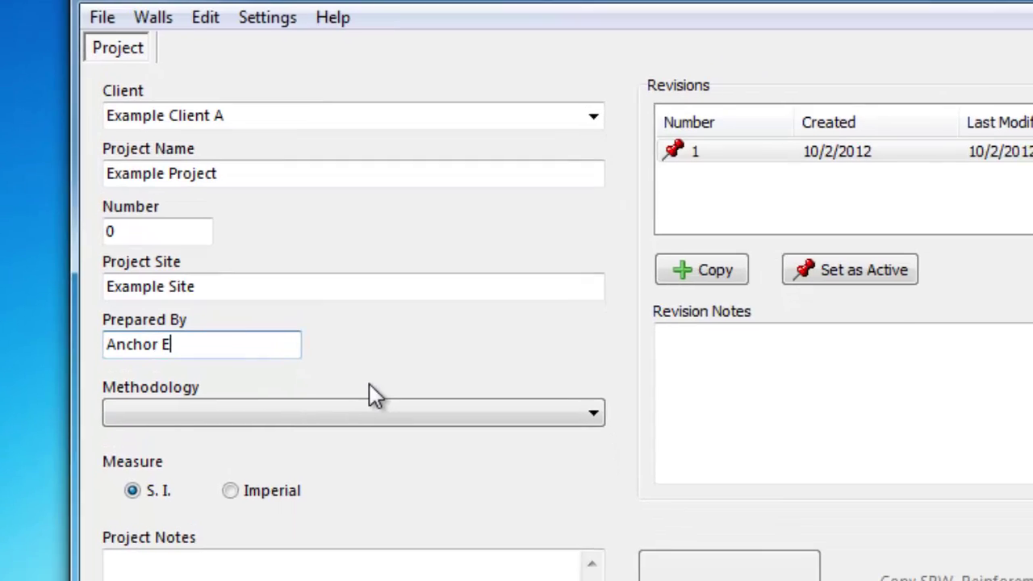
key(Tab)
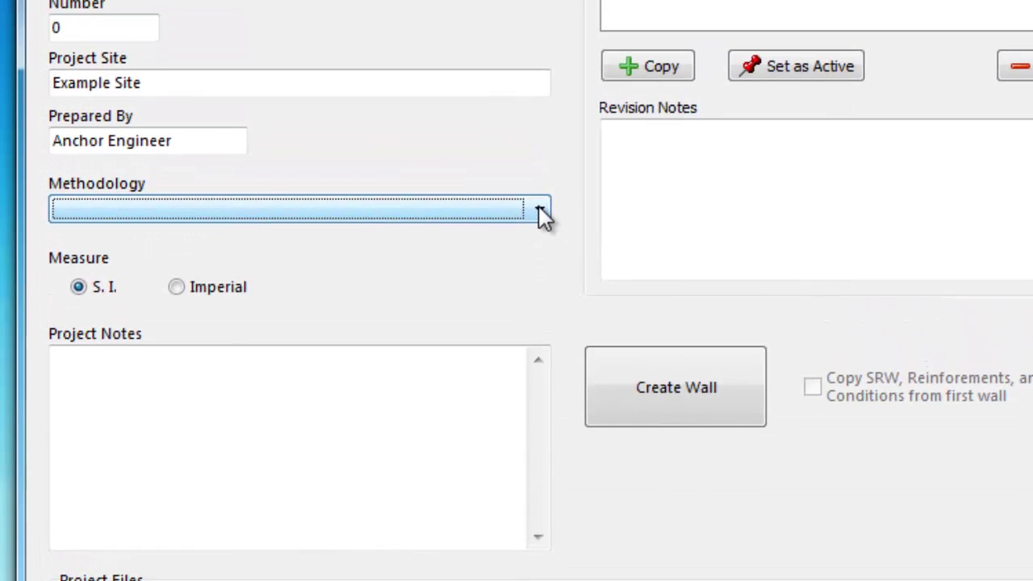
- Choose NCMA3 methodology and Imperial units, and add project notes 'General Project notes'
click(539, 211)
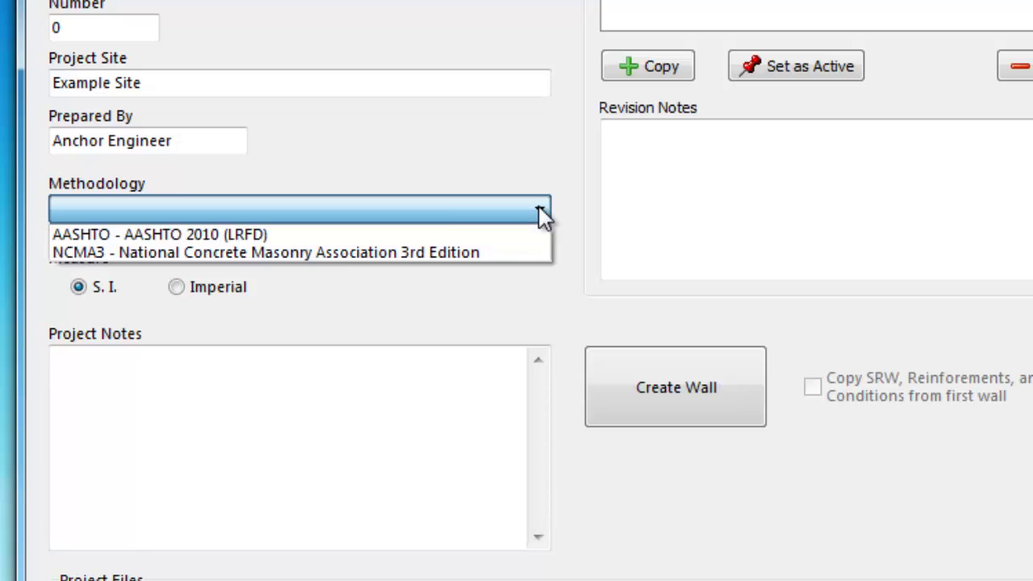
click(142, 253)
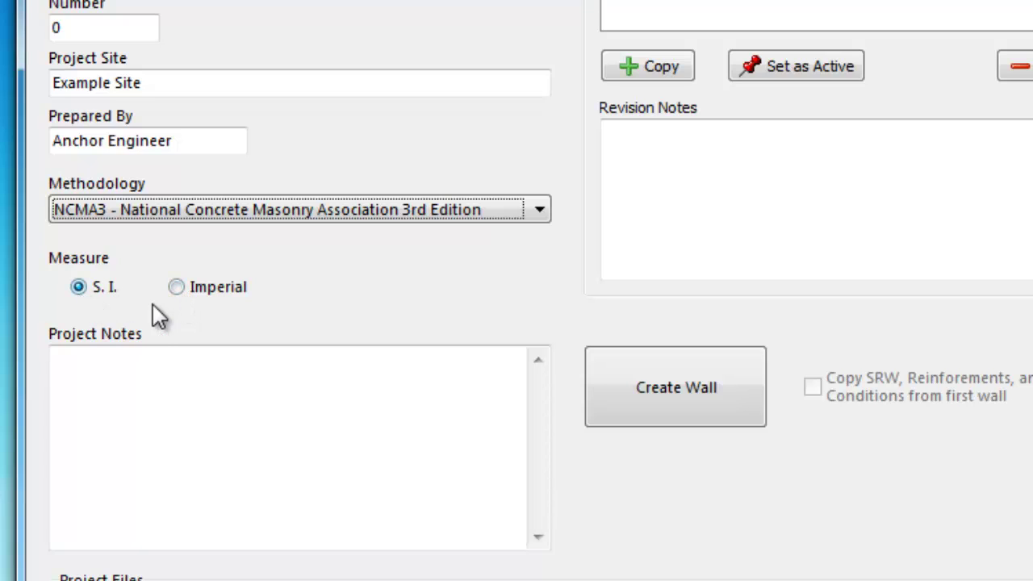
click(176, 290)
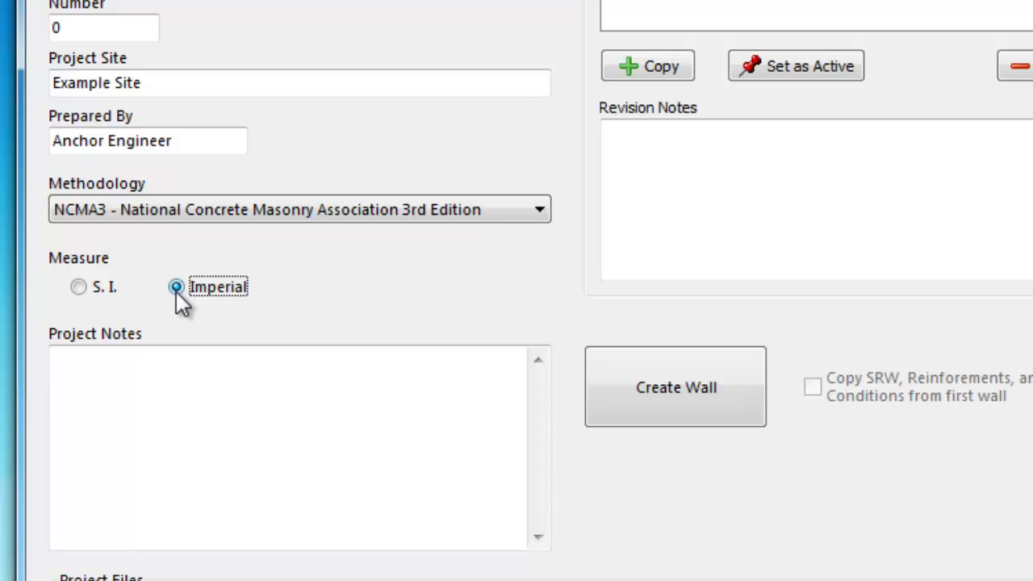
click(132, 374)
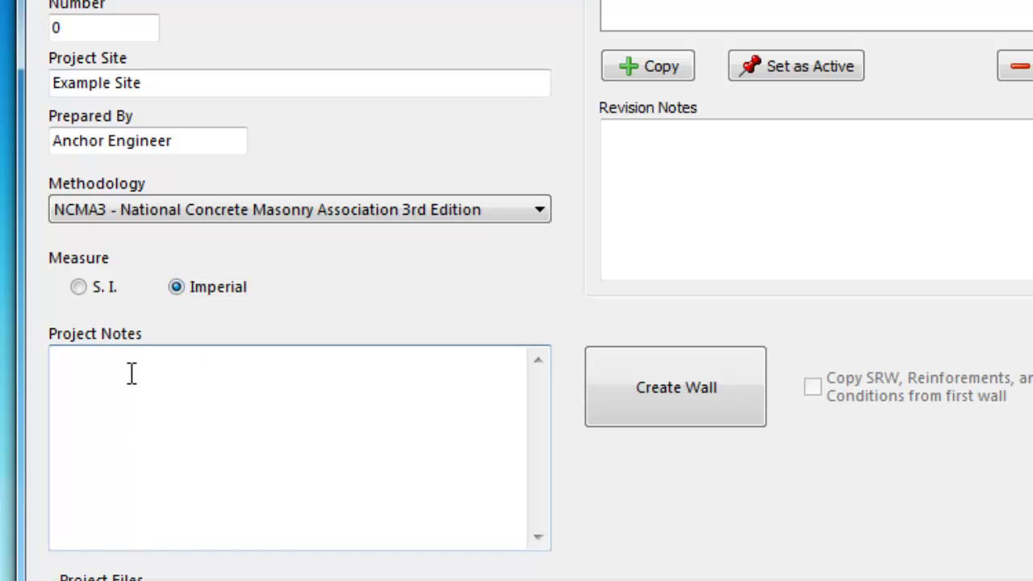
text(General Project notes)
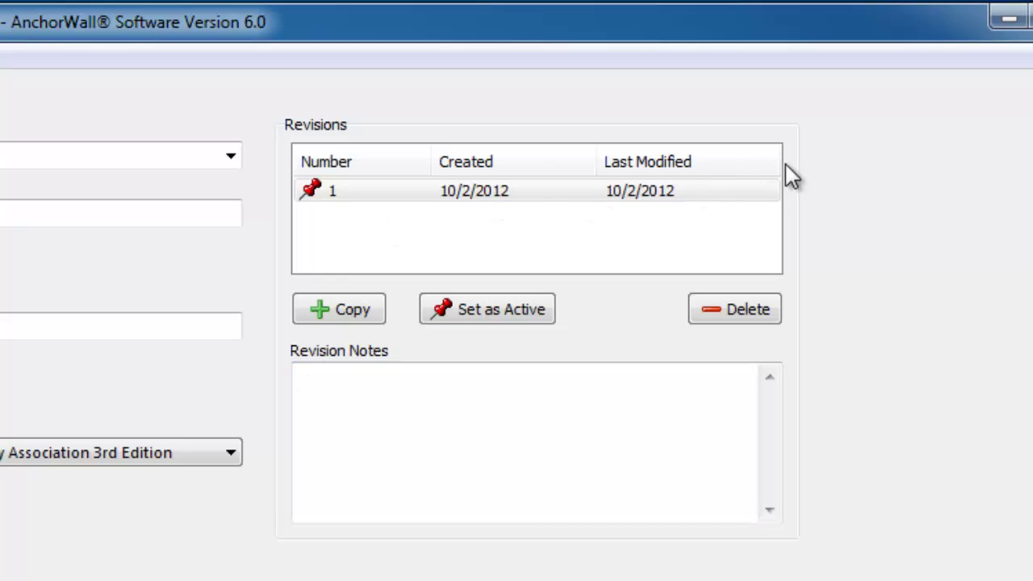
click(776, 185)
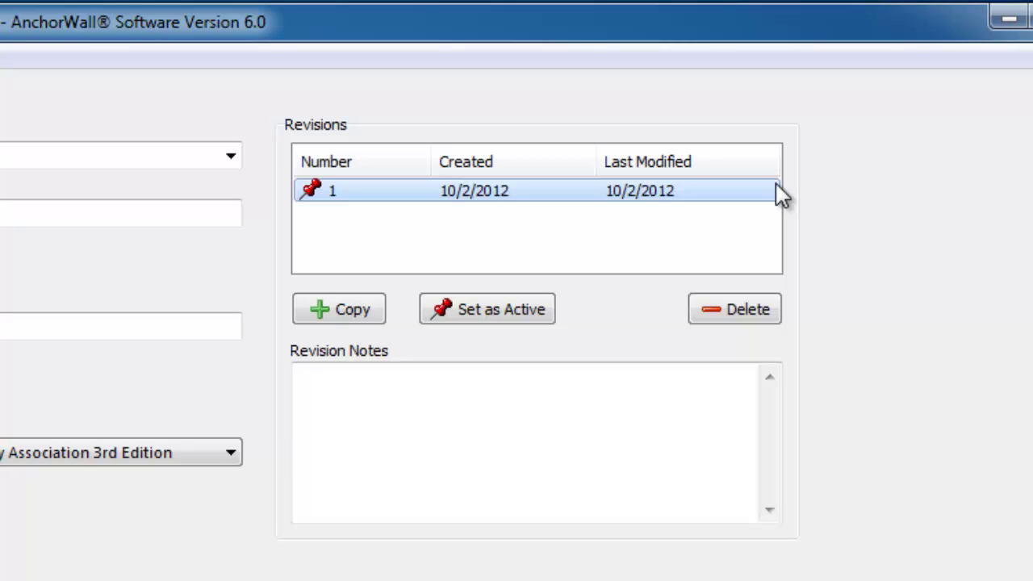
click(327, 197)
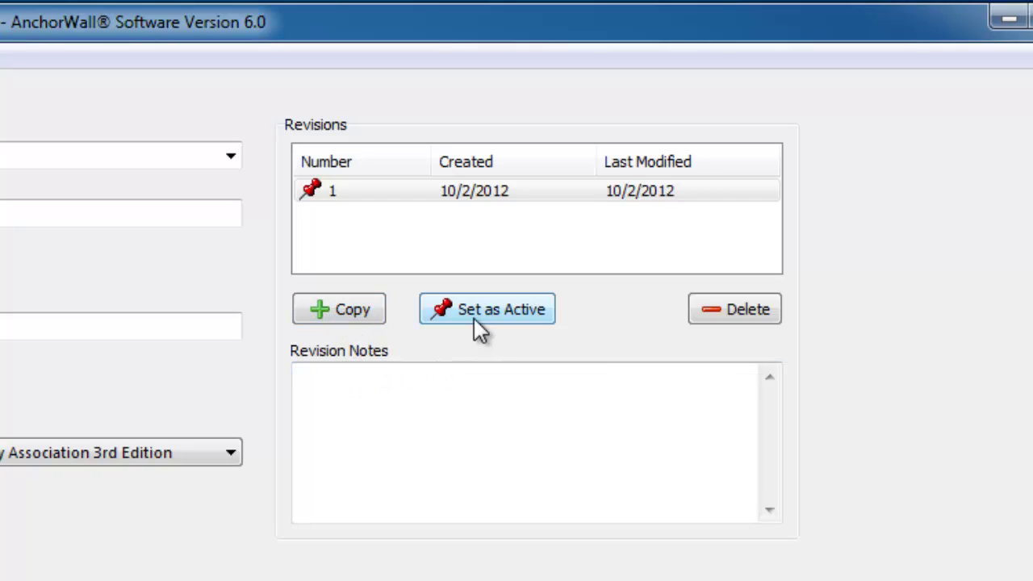
- Enter 'Notes specific to this revision only' as the revision 1 notes
click(358, 388)
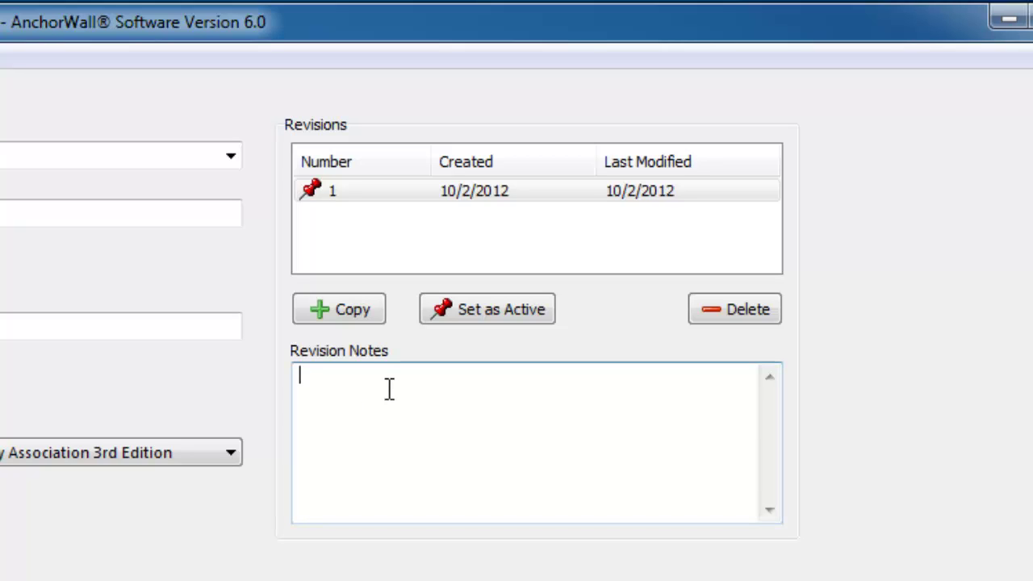
text(Note)
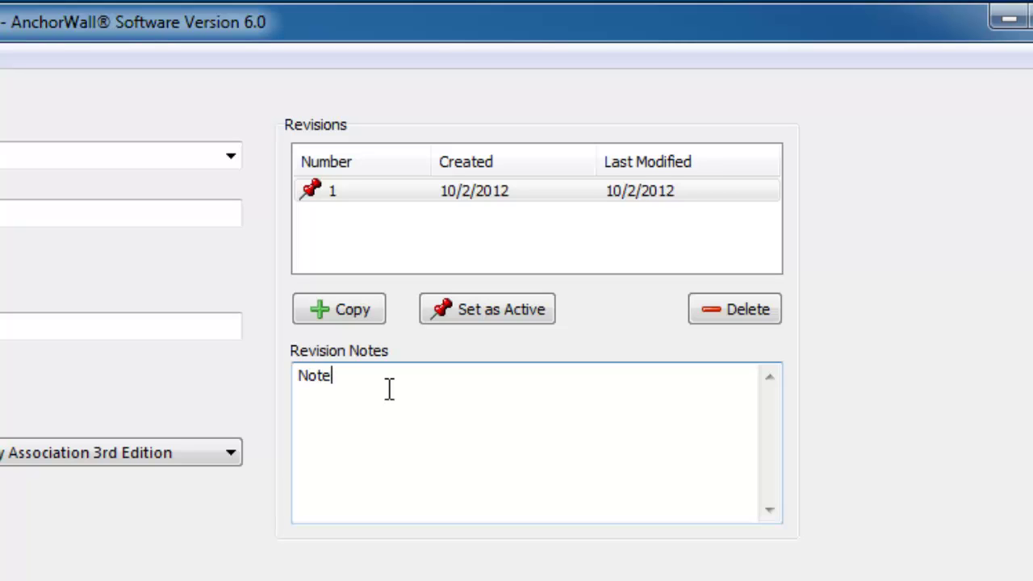
text(s specific to this revision only)
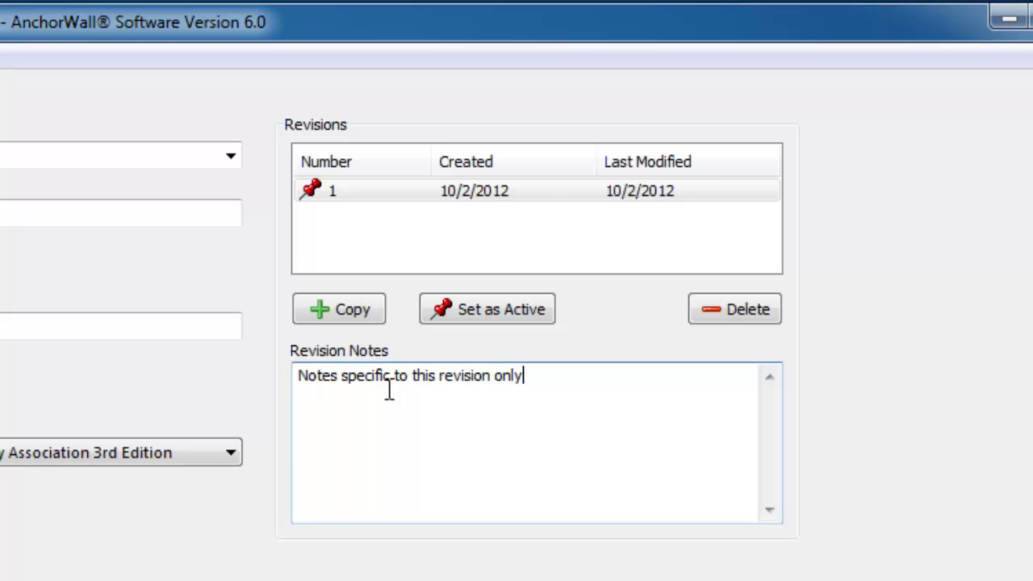
key(Return)
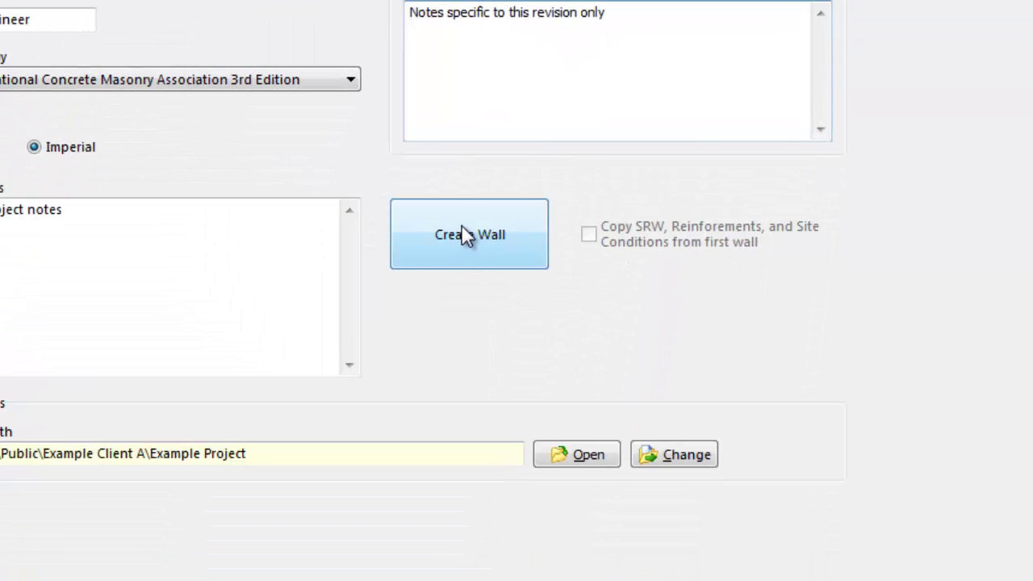
- Create a new wall named 'Example Wall 1'
click(476, 245)
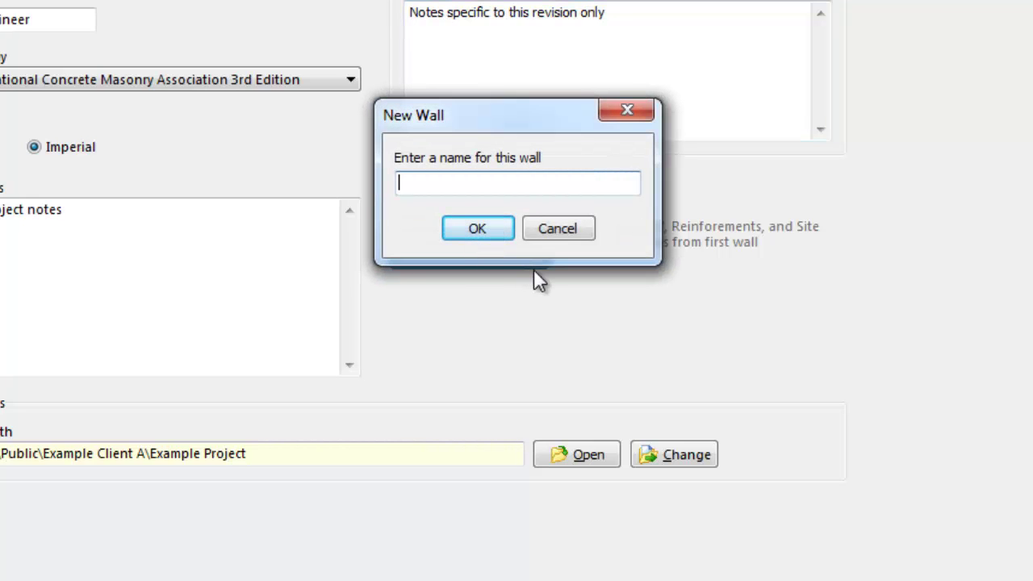
text(Example Wall )
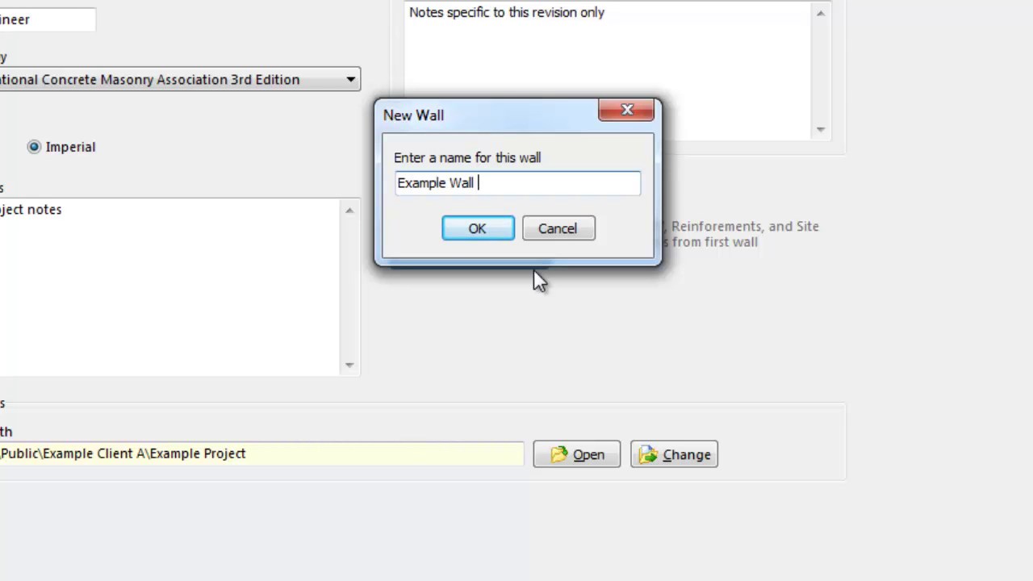
text(1)
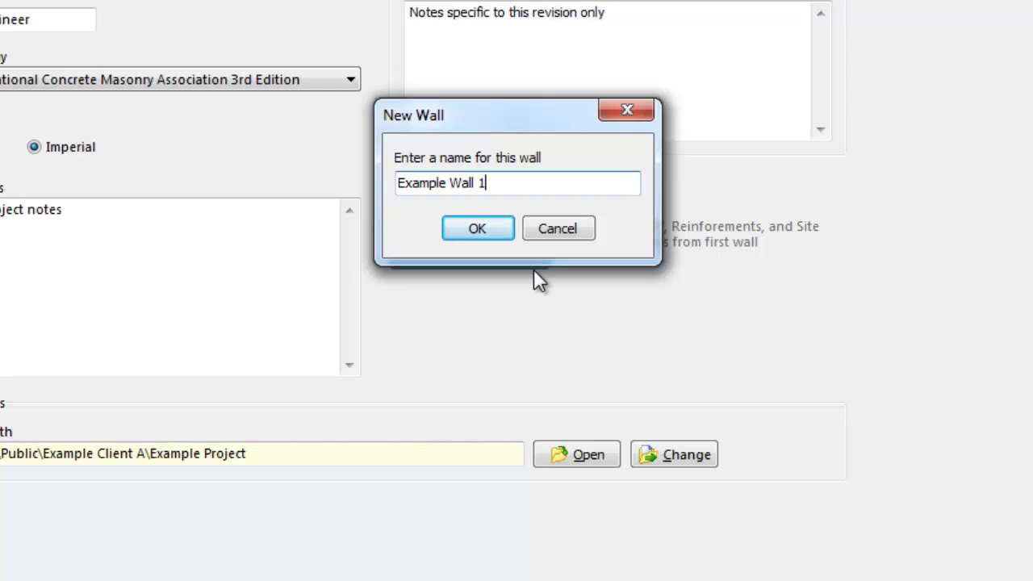
click(478, 230)
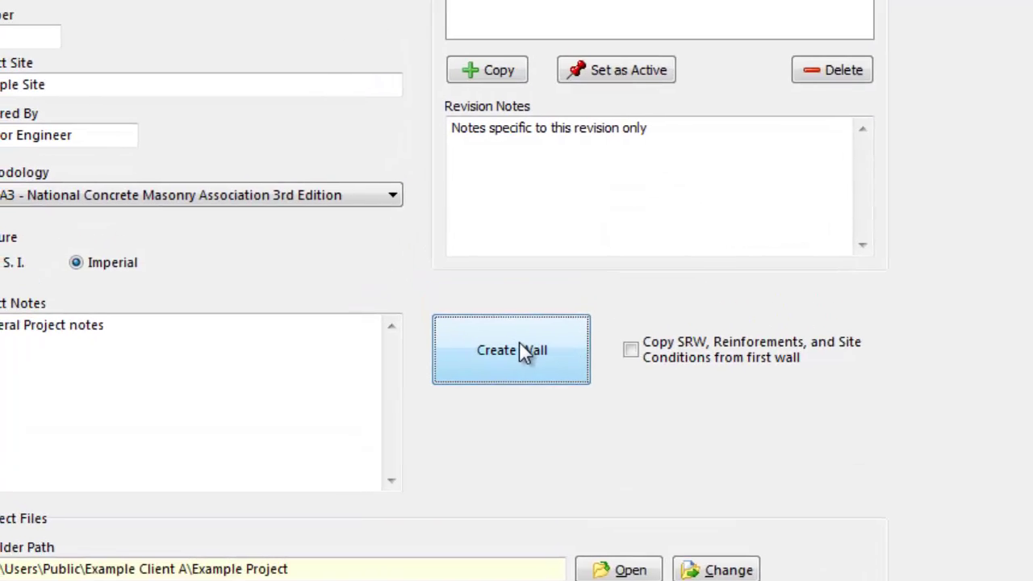